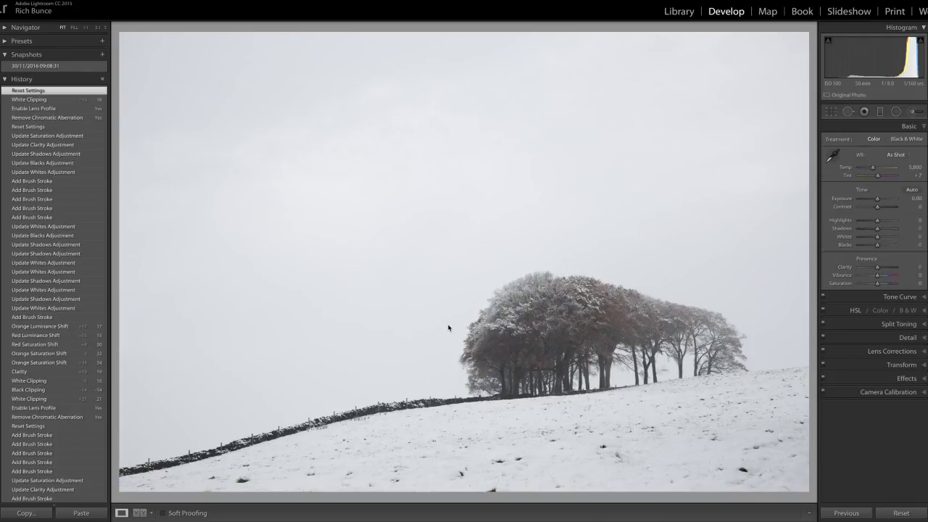
click(572, 315)
drag(572, 314, 467, 274)
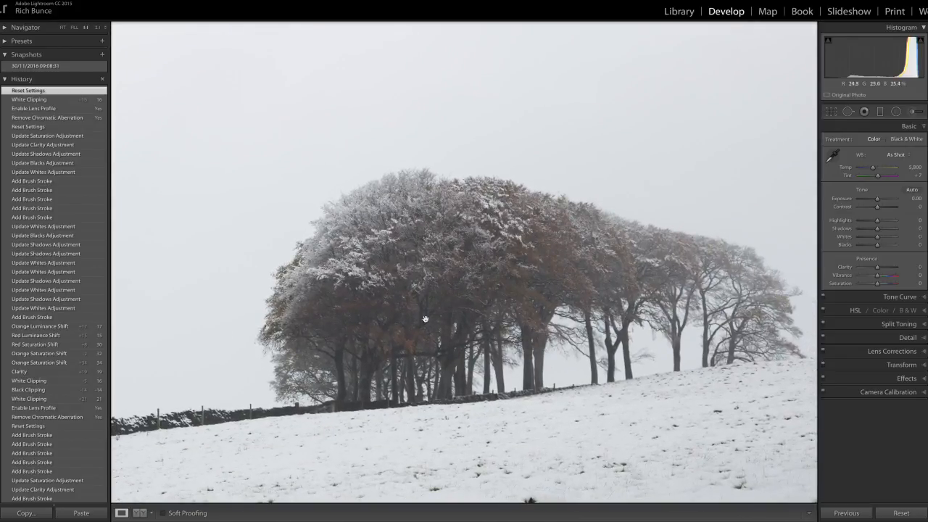
click(490, 272)
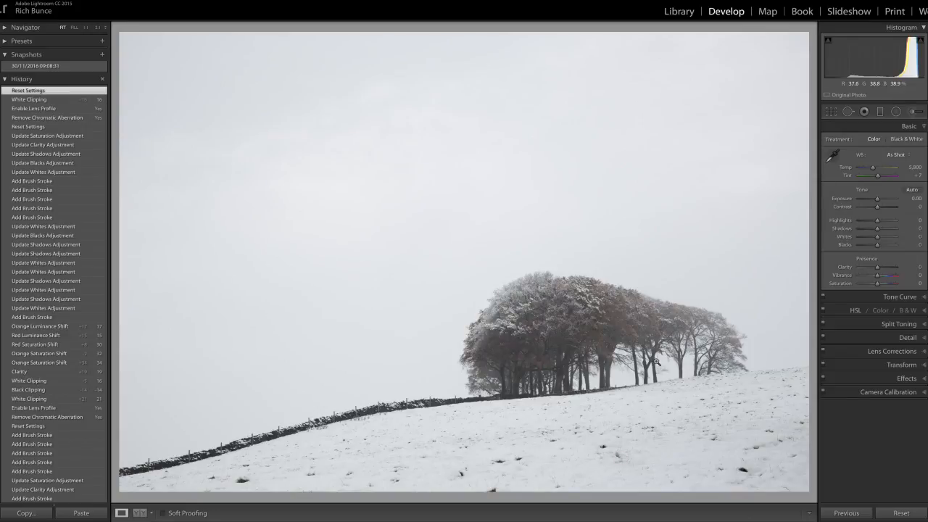
Remove chromatic aberration and enable the lens profile corrections for the snowy tree photo
click(925, 353)
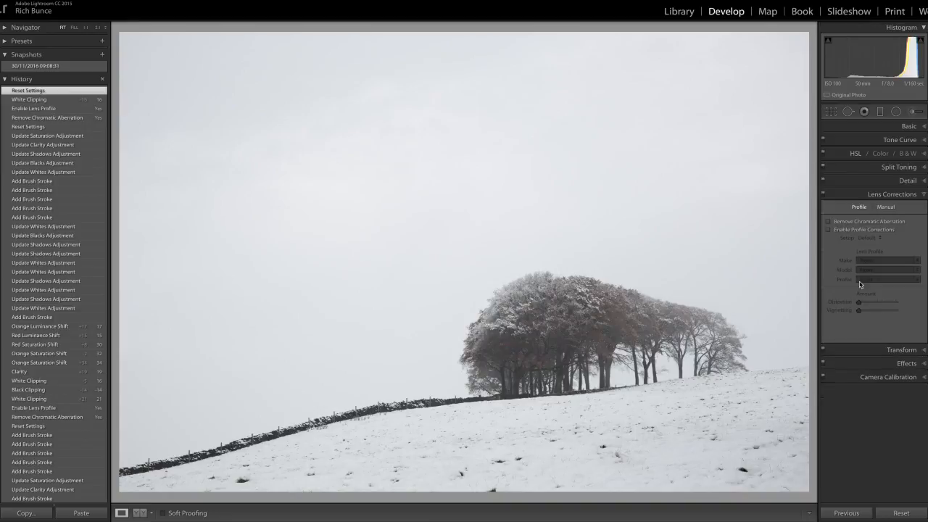
click(827, 222)
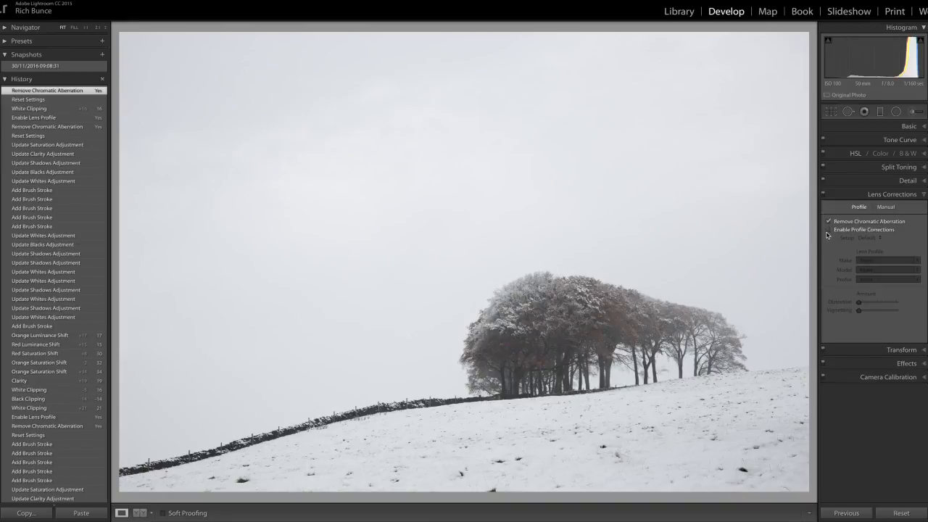
click(829, 230)
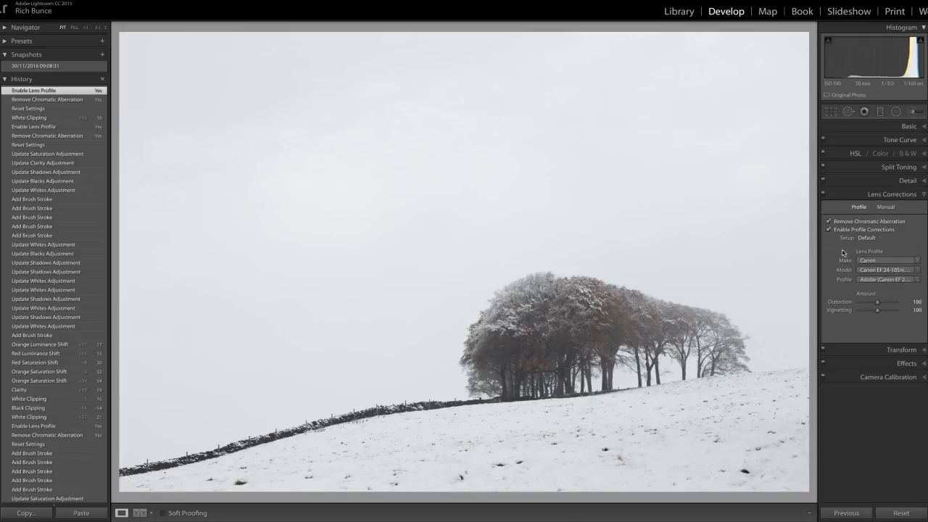
click(885, 207)
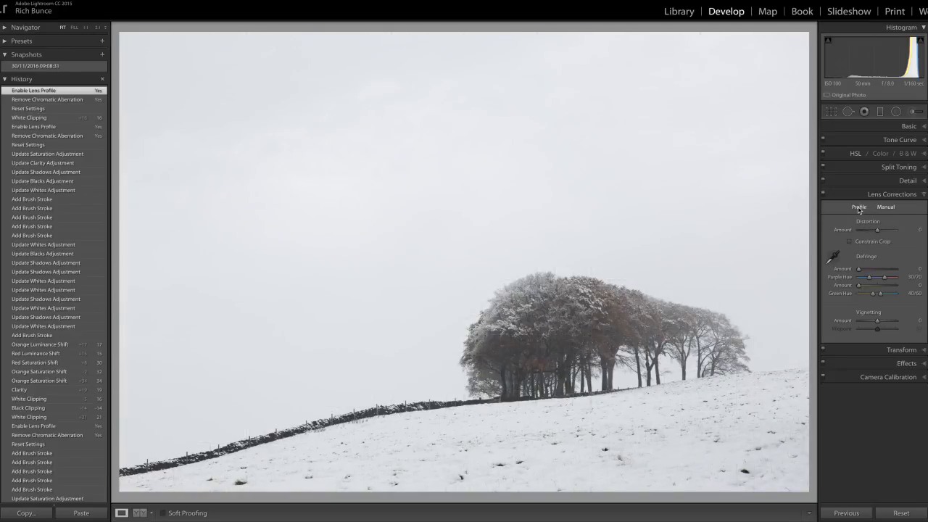
click(859, 208)
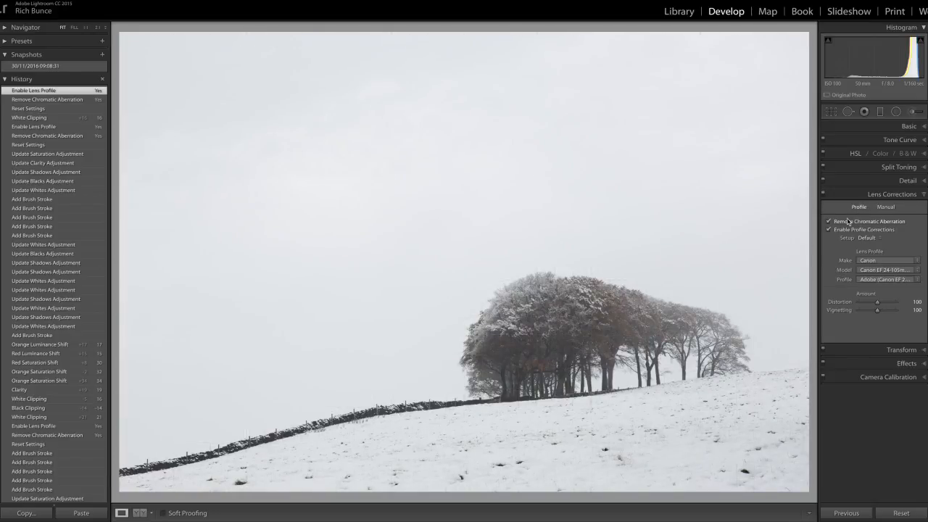
Adjust the photo's basic tone and presence: Whites +19, Blacks -11 and Clarity +19
click(917, 127)
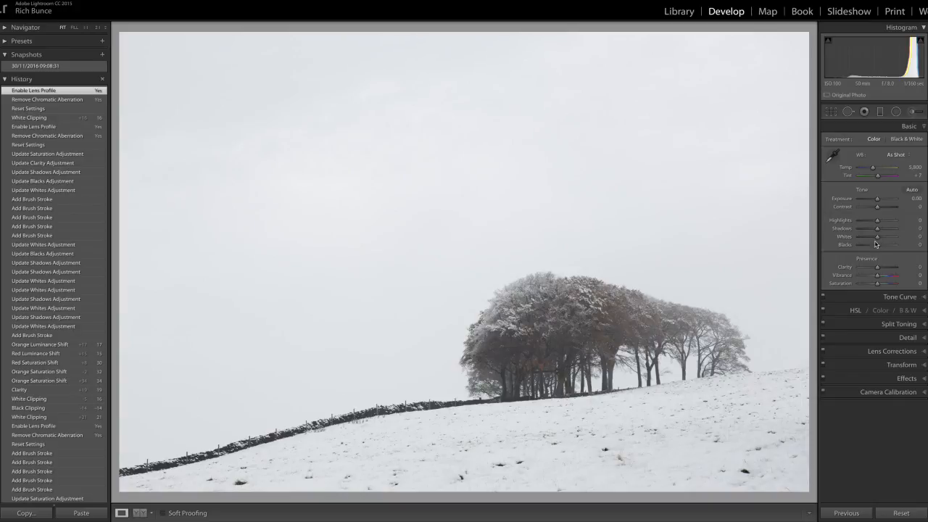
drag(877, 238, 881, 239)
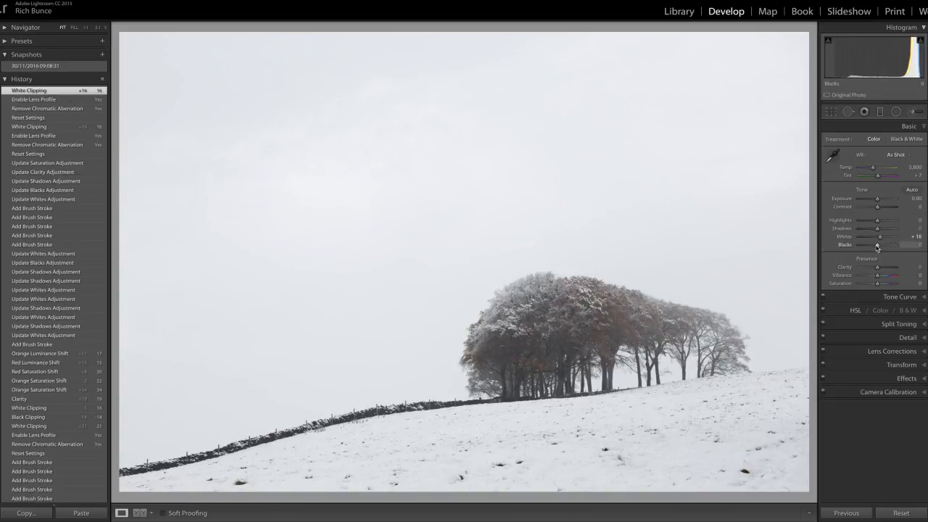
drag(875, 247, 875, 247)
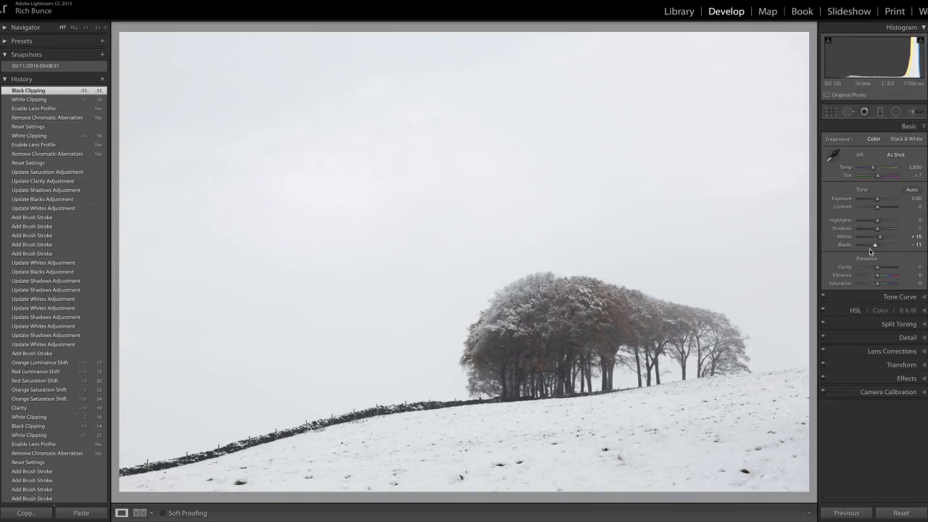
drag(878, 240, 882, 240)
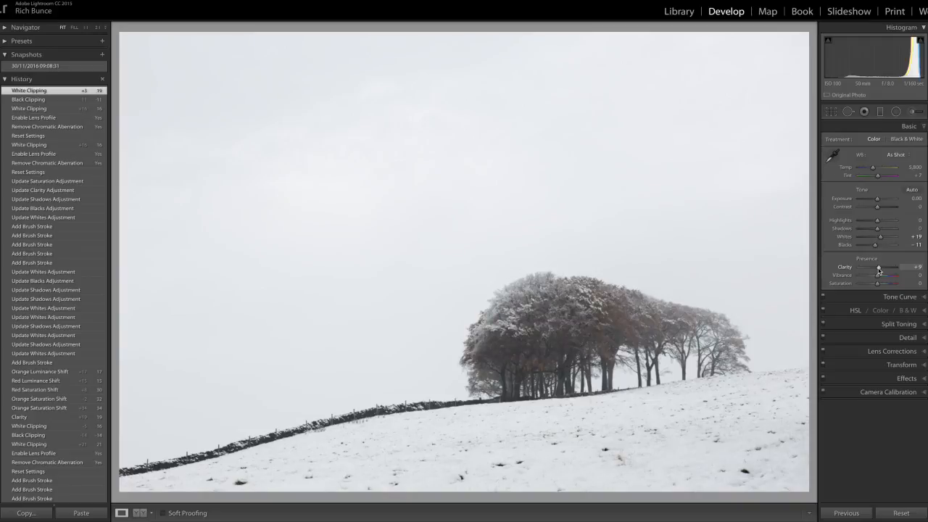
drag(879, 269, 880, 270)
drag(881, 270, 881, 270)
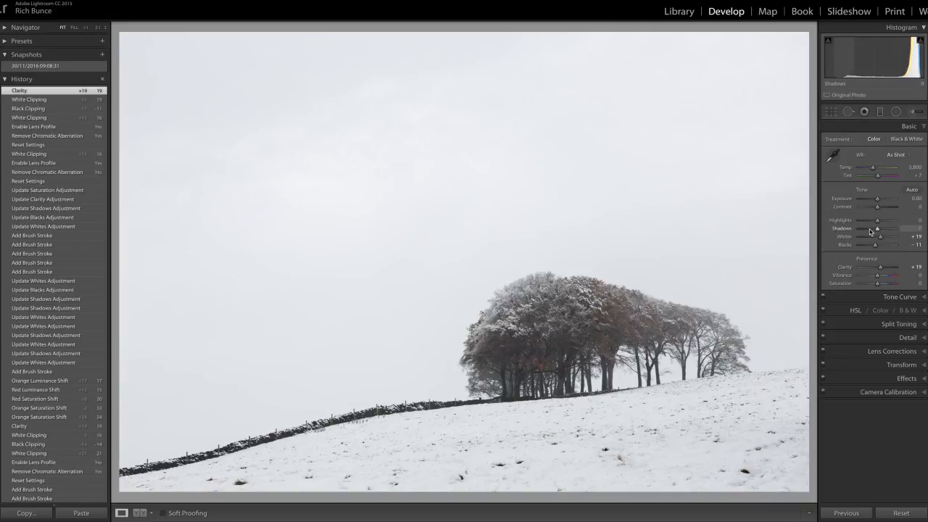
Lift the Shadows to +9 and deepen the Blacks to -16
drag(877, 230, 879, 230)
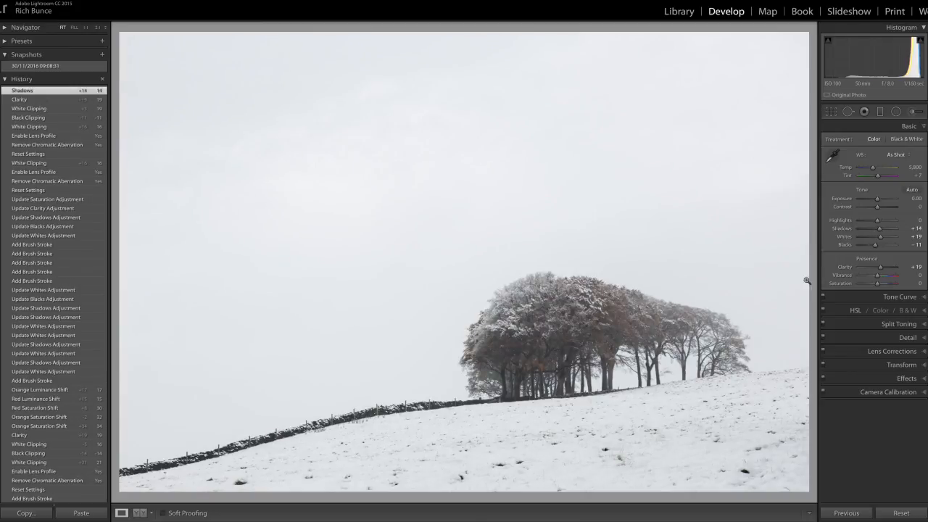
drag(881, 231, 879, 230)
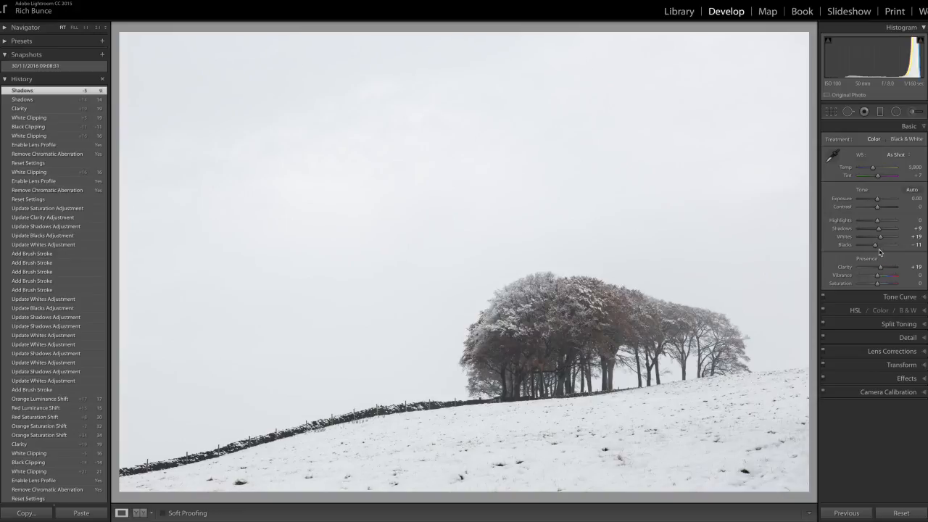
drag(874, 248, 873, 250)
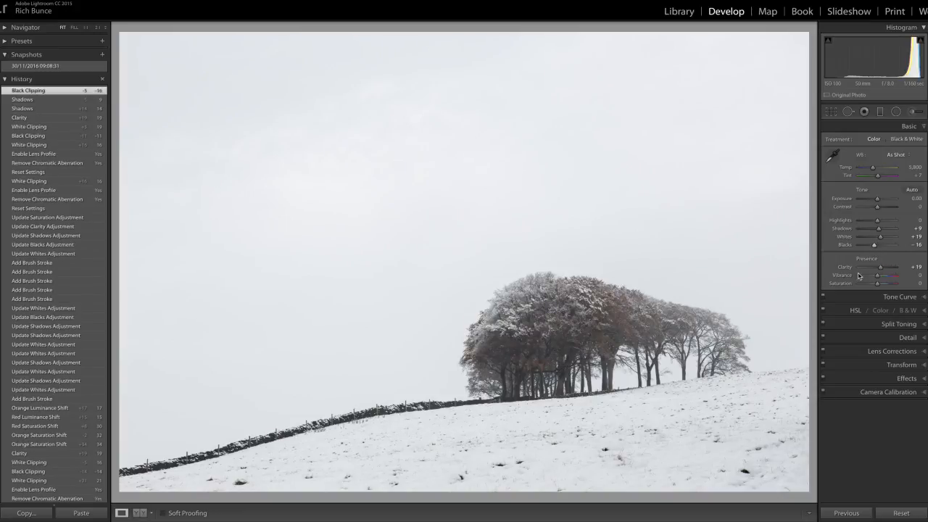
Boost the saturation of the brown leaves by sampling them in the photo, fine-tuning to Red +28, Orange +21 and Yellow +15
click(925, 312)
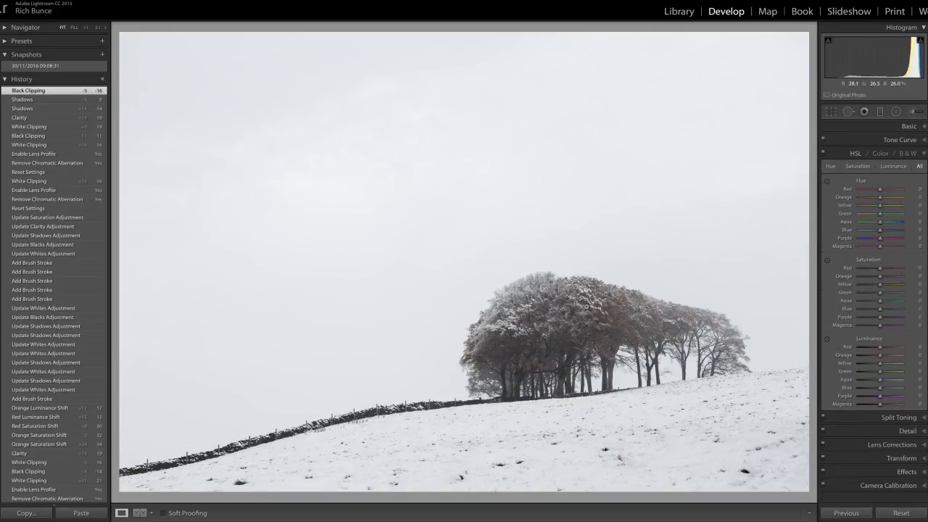
click(590, 320)
drag(591, 321, 520, 270)
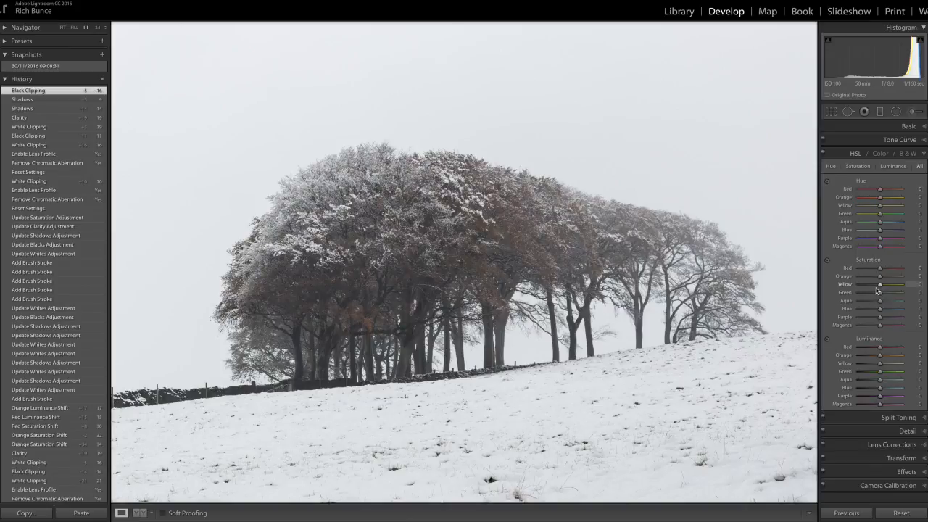
click(826, 261)
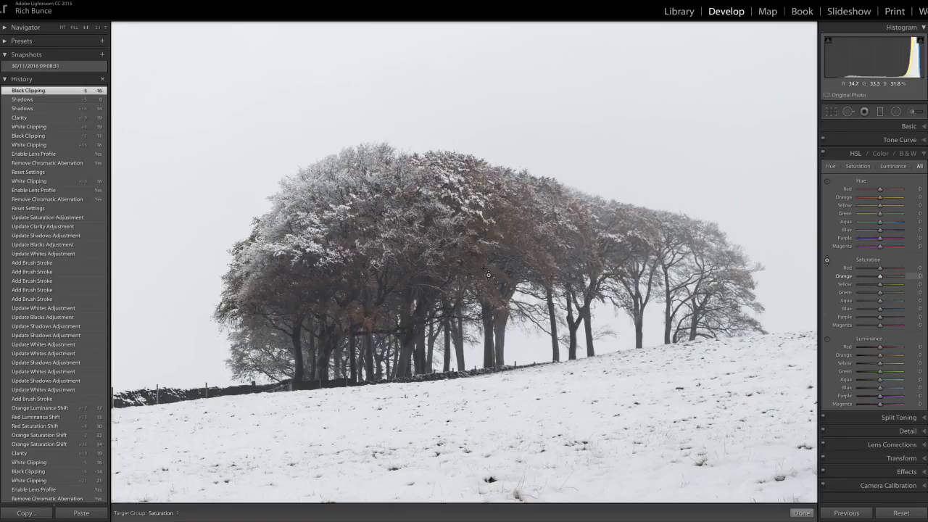
drag(486, 270, 485, 261)
drag(486, 222, 486, 204)
drag(485, 227, 486, 231)
drag(486, 231, 486, 232)
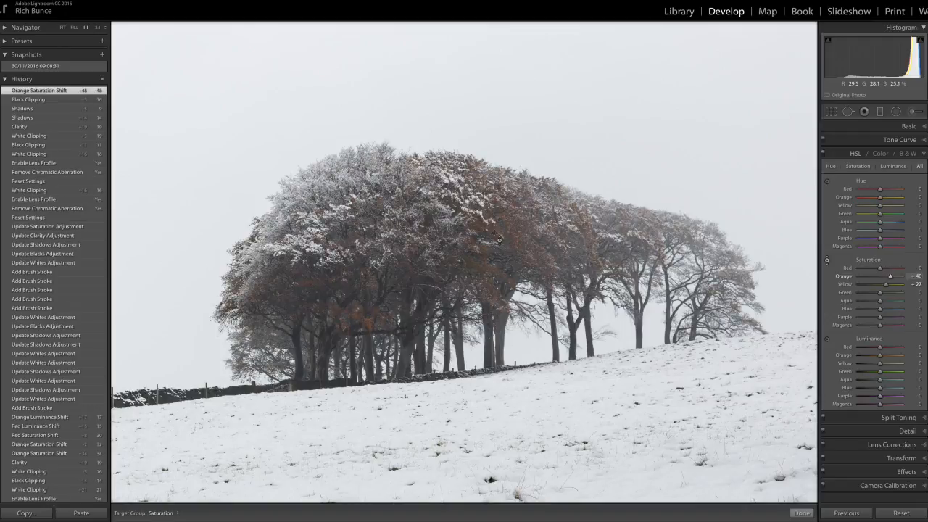
click(827, 261)
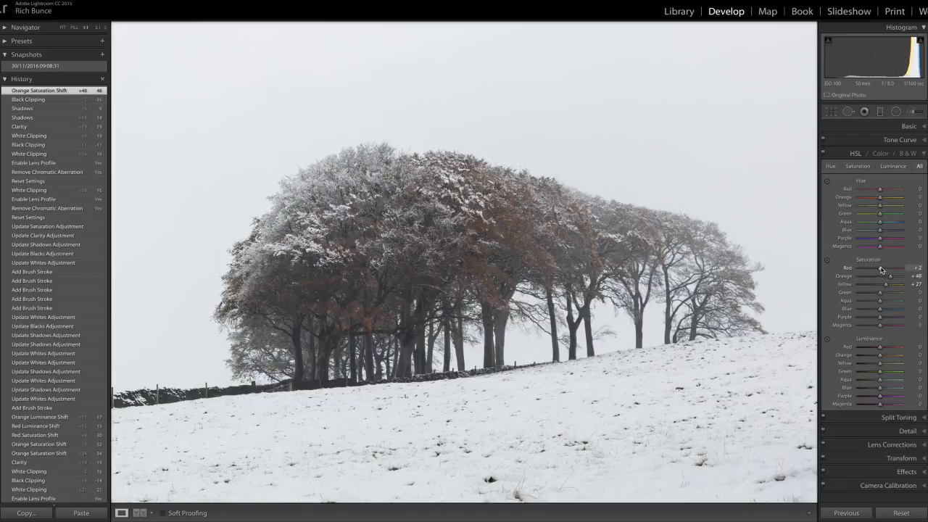
drag(885, 273, 885, 277)
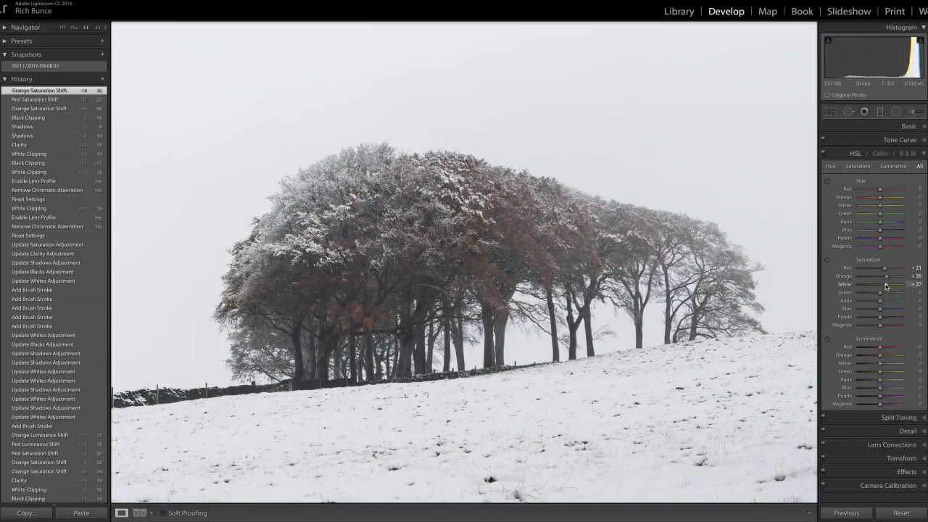
drag(883, 286, 886, 270)
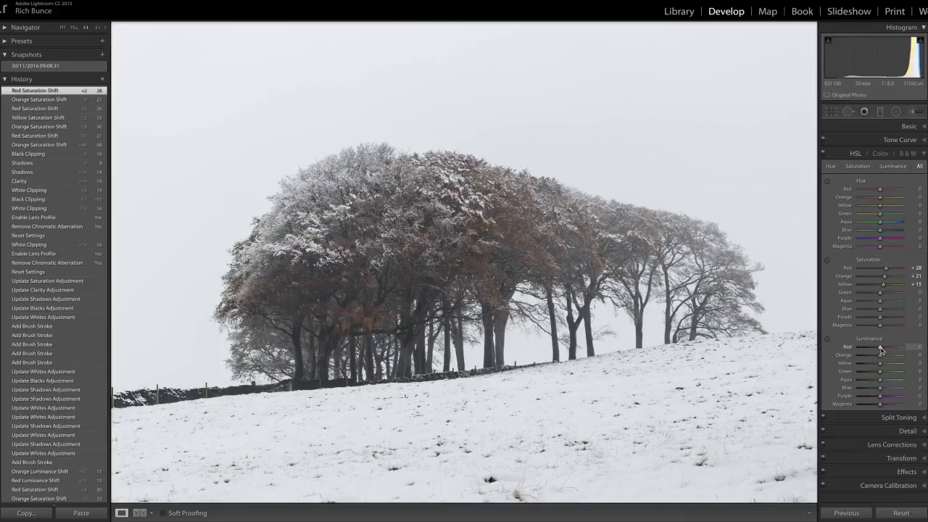
Brighten the leaf colours with luminance values of Red +13, Orange +19 and Yellow +11, checking a before-and-after comparison along the way
drag(883, 350, 882, 365)
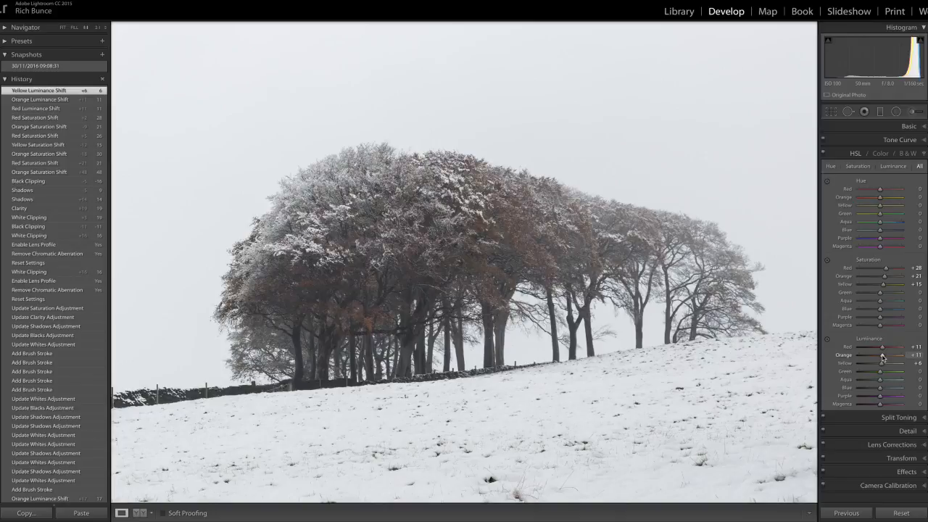
drag(883, 355, 883, 354)
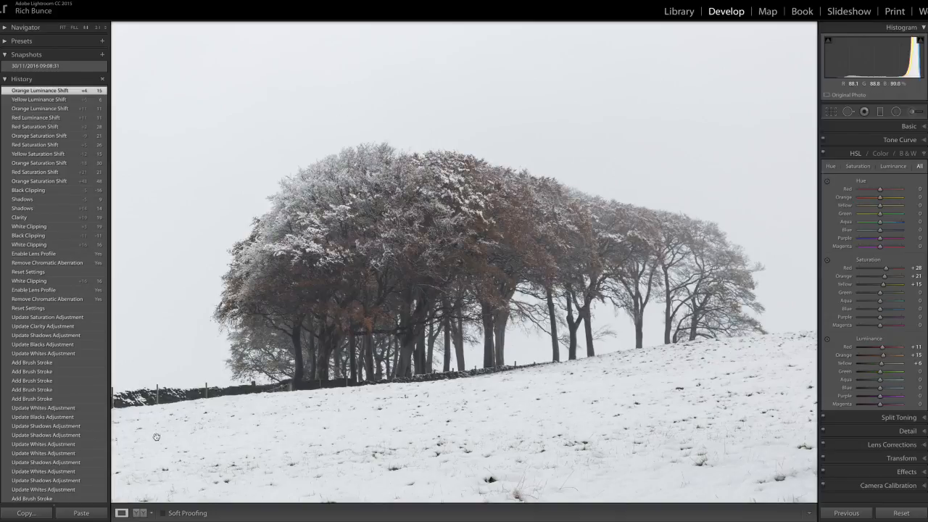
click(142, 513)
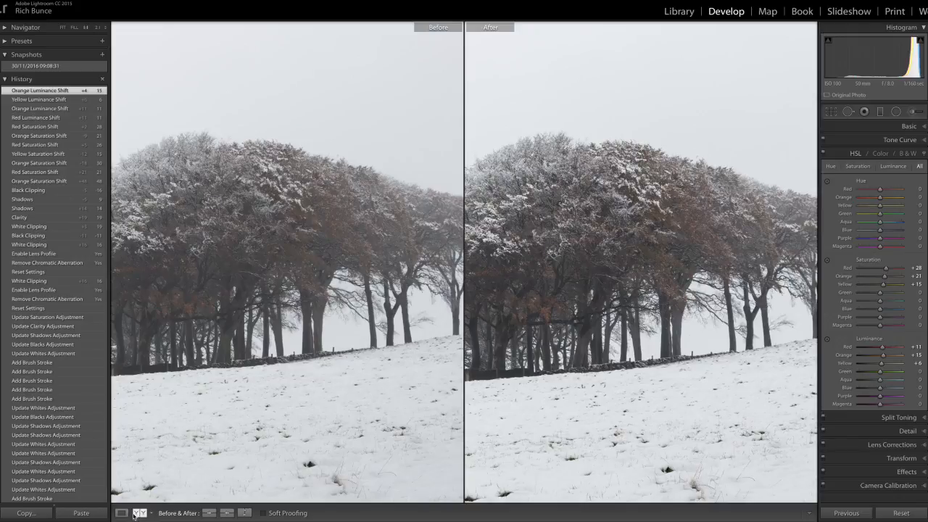
click(121, 512)
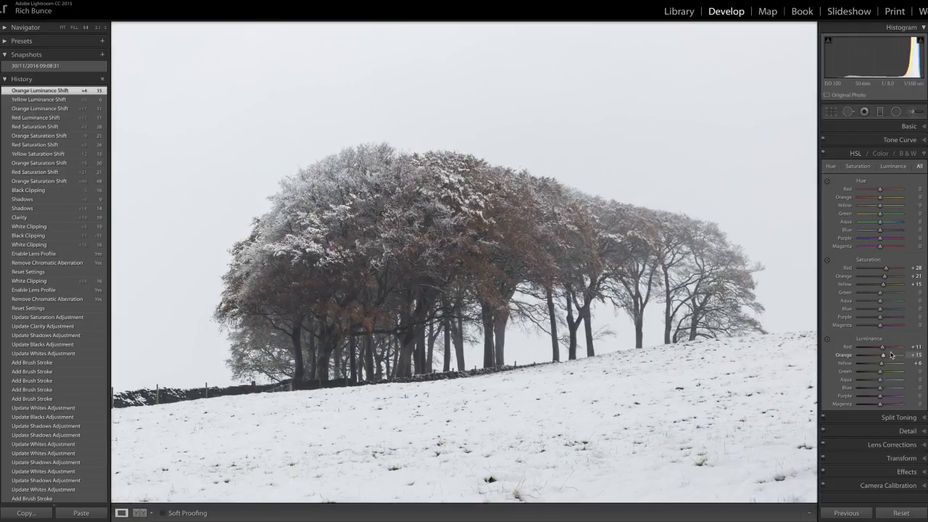
drag(883, 367, 886, 356)
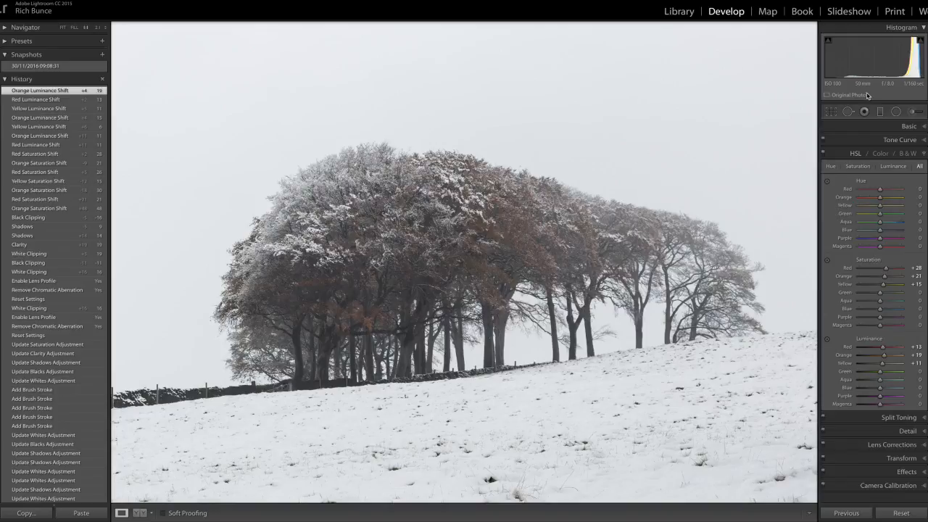
Set up an adjustment brush of size 8.4 with Shadows 12, Whites 17, Blacks -10, Clarity 12 and Saturation 15
click(914, 113)
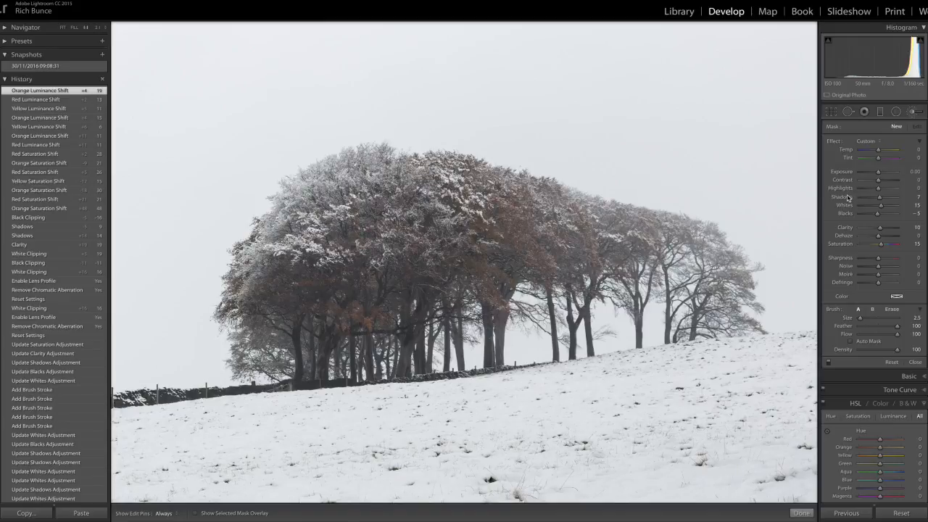
double_click(833, 144)
drag(880, 200, 882, 203)
drag(876, 215, 874, 215)
drag(878, 245, 881, 246)
drag(868, 321, 862, 321)
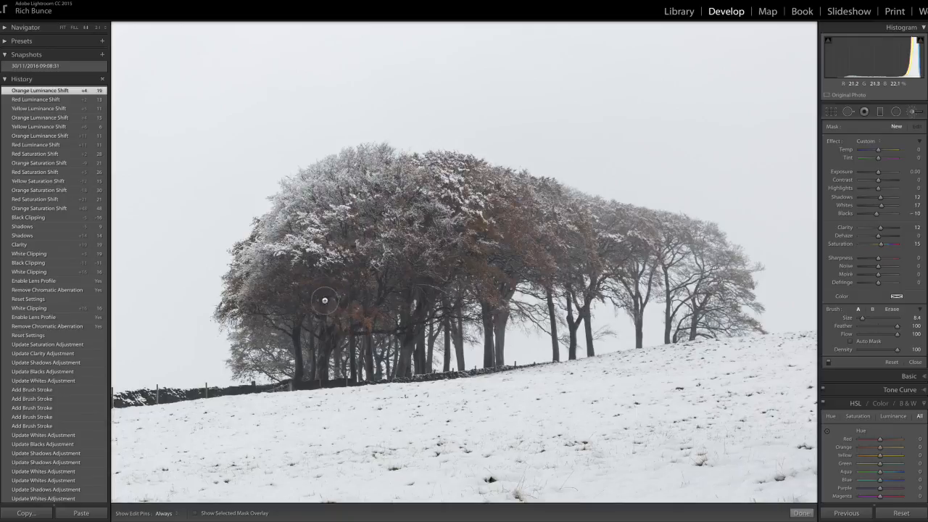
Paint the brush adjustment over the canopy of the trees with edit pins hidden, and set its Shadows to 10
key(h)
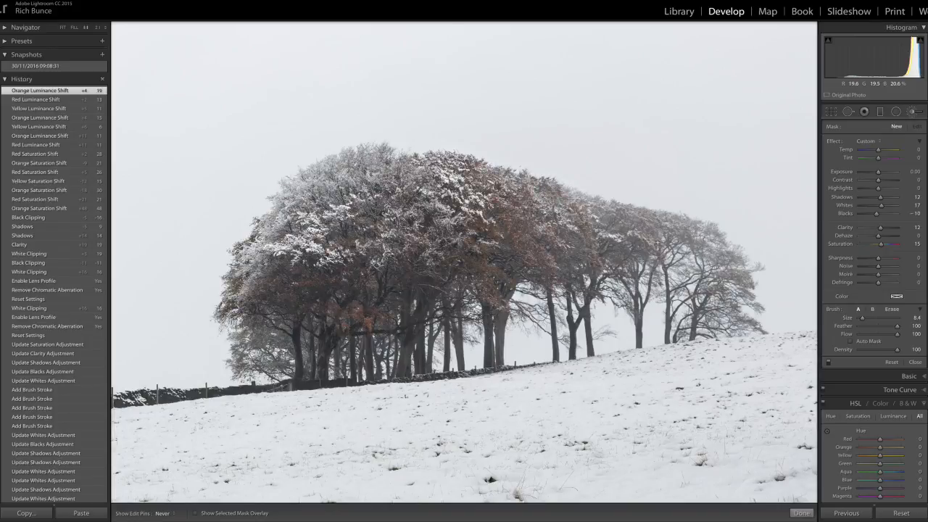
drag(348, 312, 370, 325)
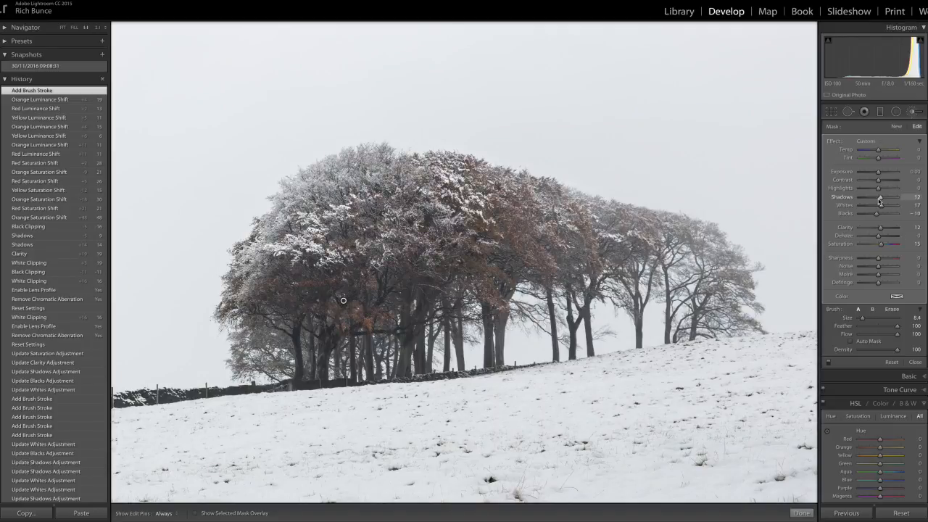
drag(881, 201, 900, 203)
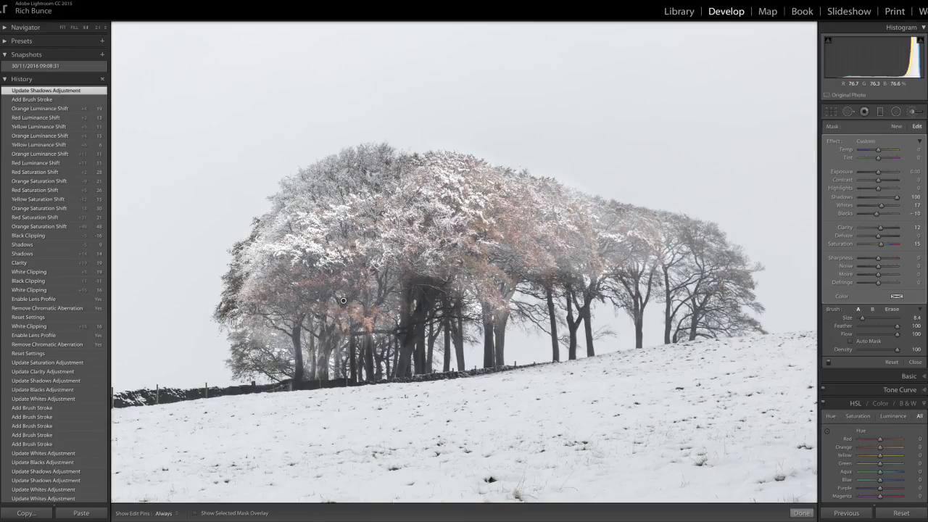
drag(897, 197, 880, 202)
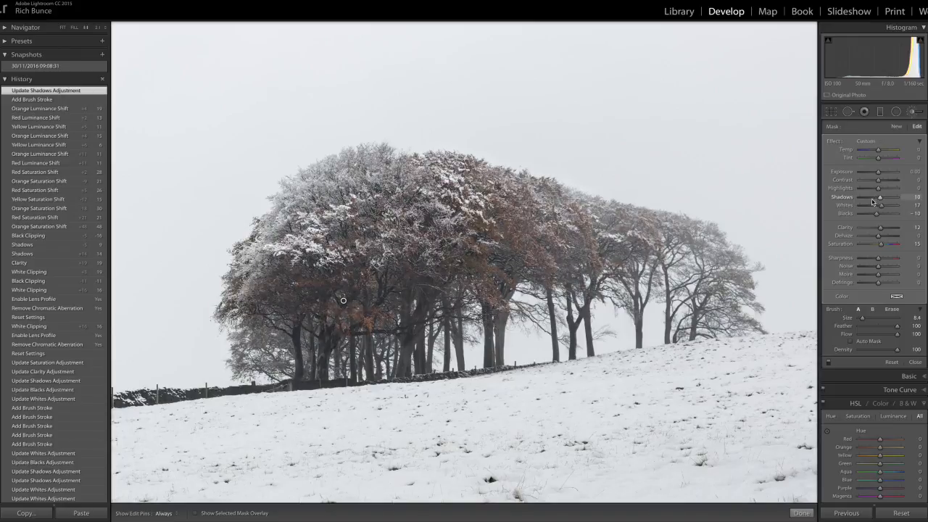
Extend the same brush adjustment over the remaining trees and the trunks below the canopy
key(h)
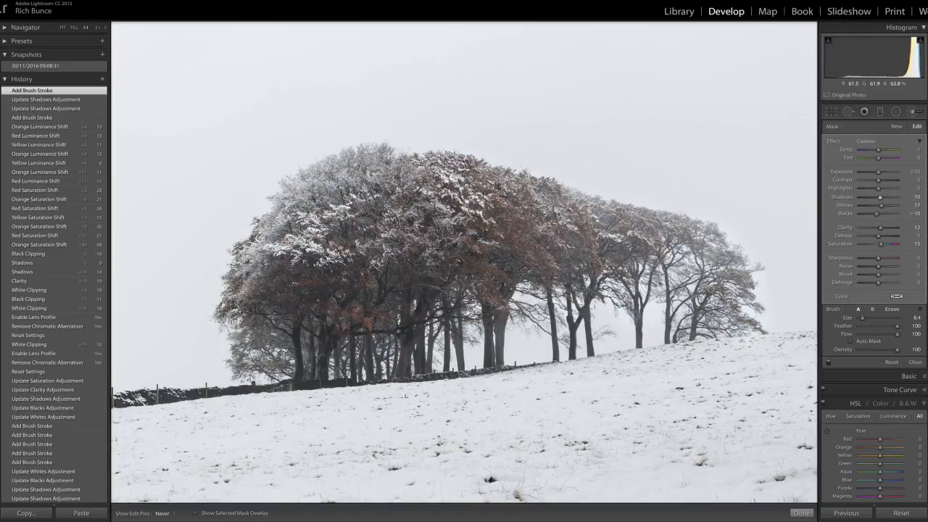
drag(288, 327, 290, 327)
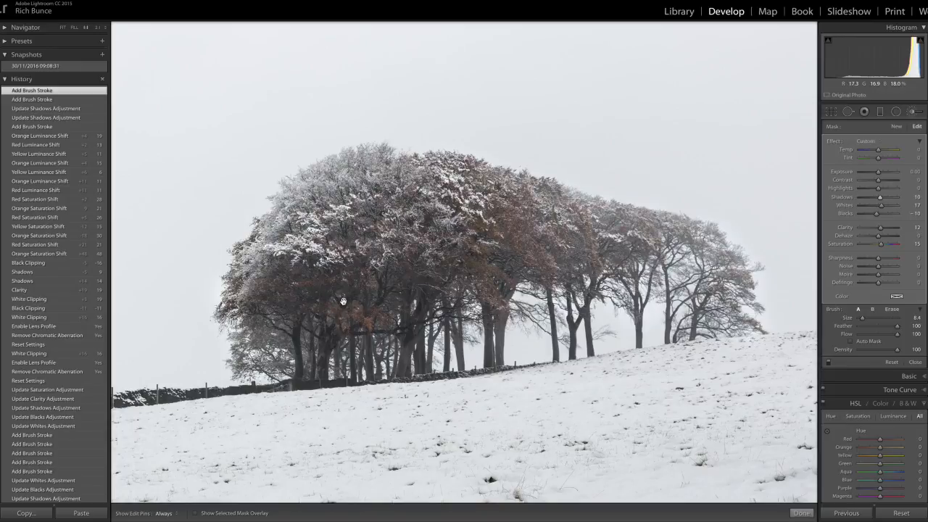
Check the brush mask's coverage and add another stroke to the trees with the edit pins hidden
mouse_move(343, 302)
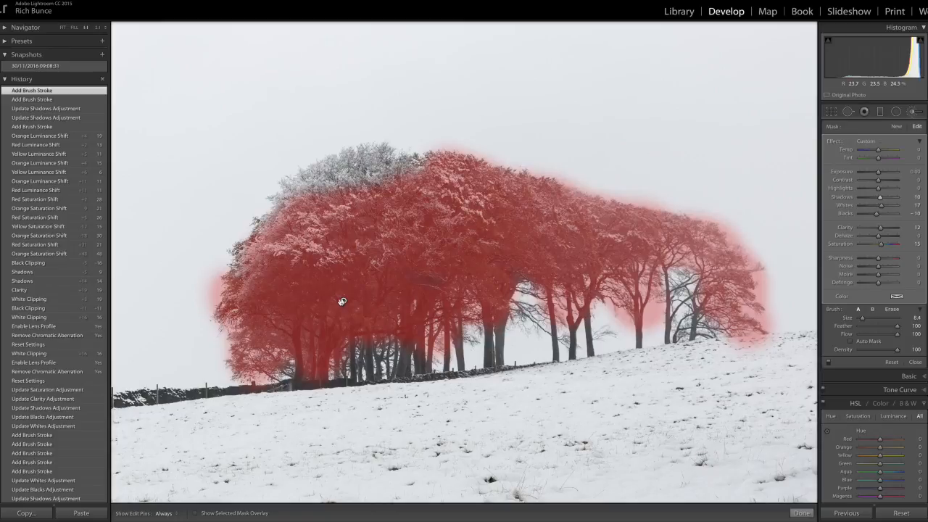
key(h)
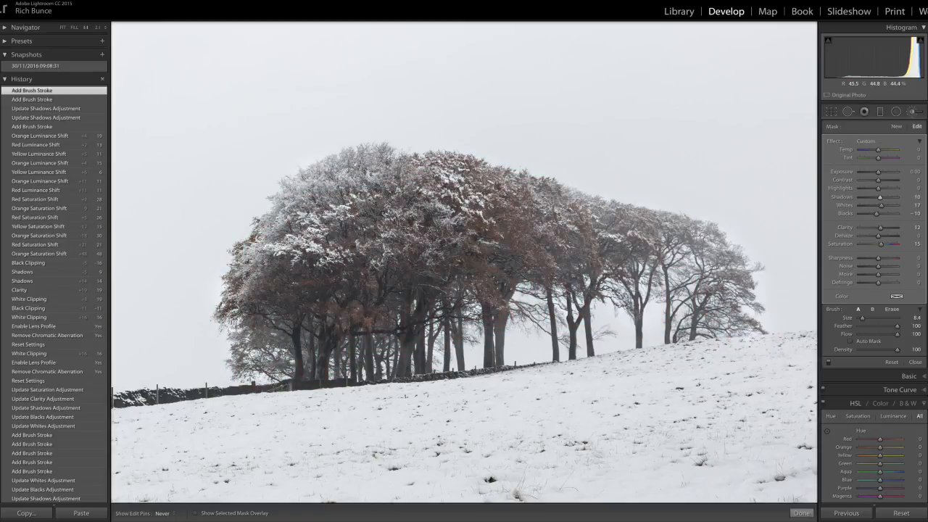
drag(368, 310, 382, 288)
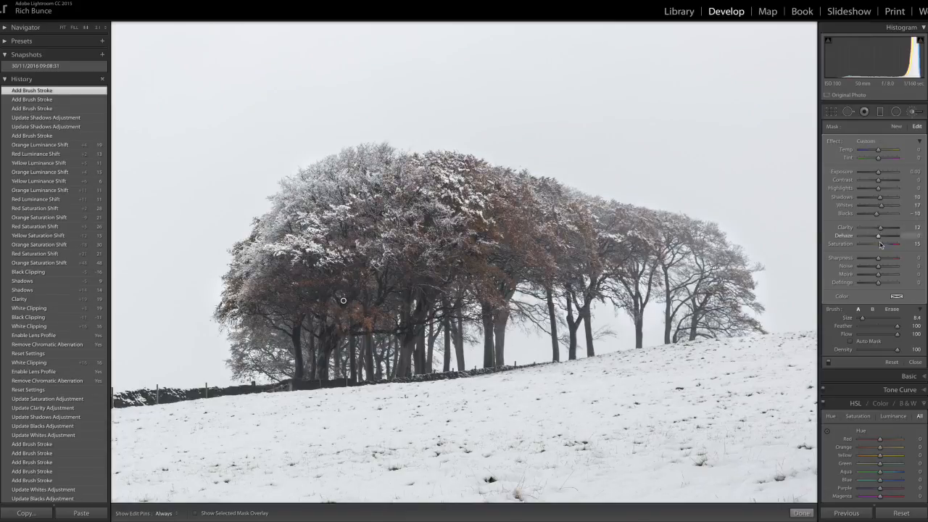
Refine the tree brush adjustment to Saturation 20, Clarity 5, Blacks -17 and Whites 24, and finish brushing
drag(881, 245, 883, 208)
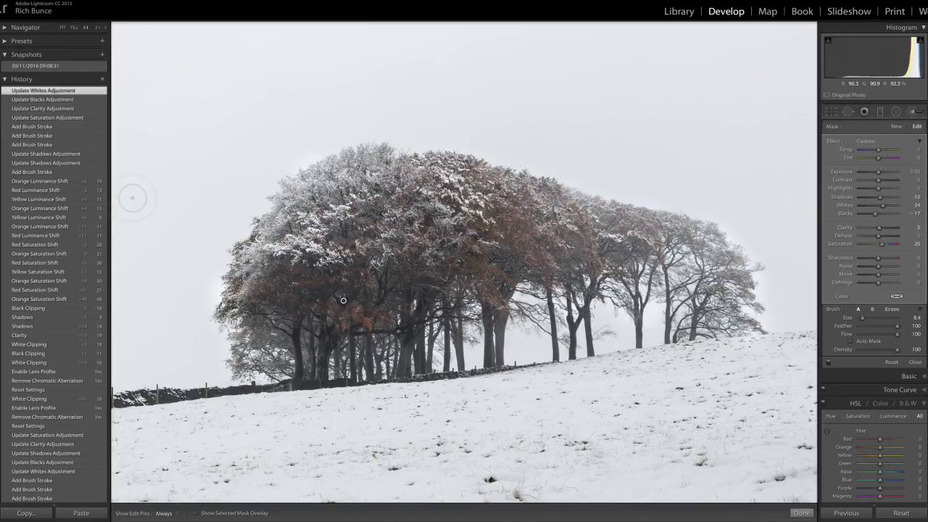
key(k)
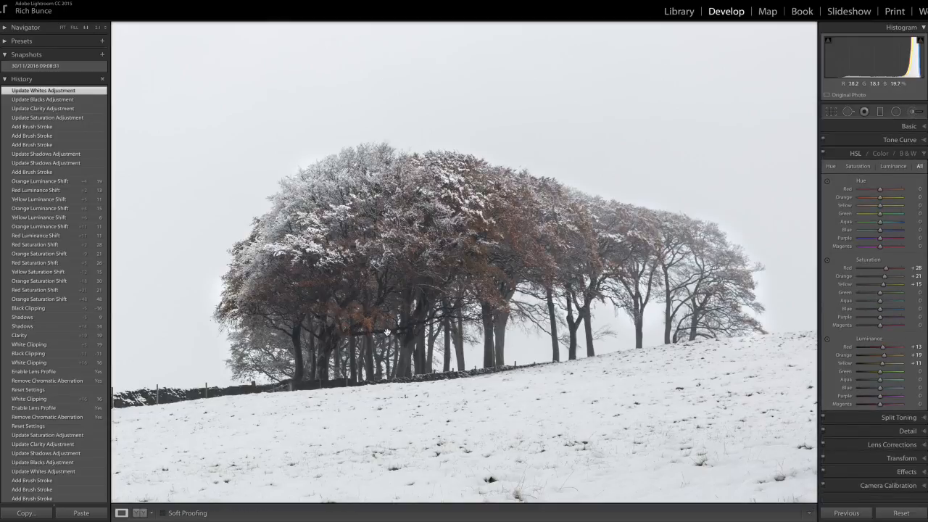
Inspect the brushed trees up close and compare the whole photo side by side before and after editing
drag(425, 263, 489, 245)
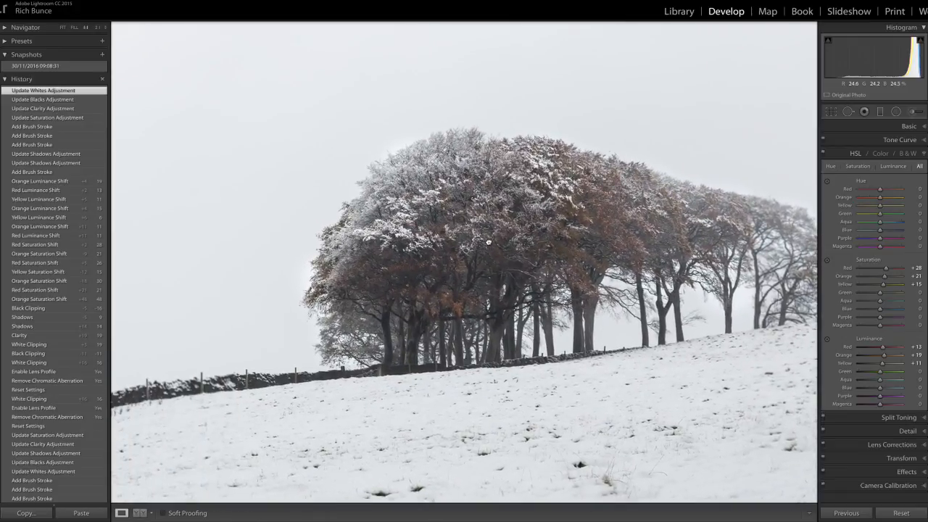
click(486, 246)
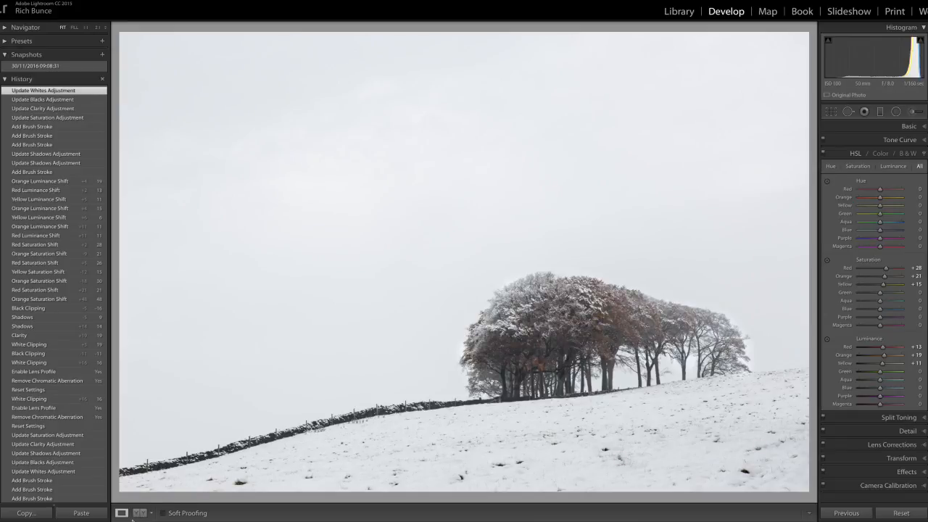
click(140, 513)
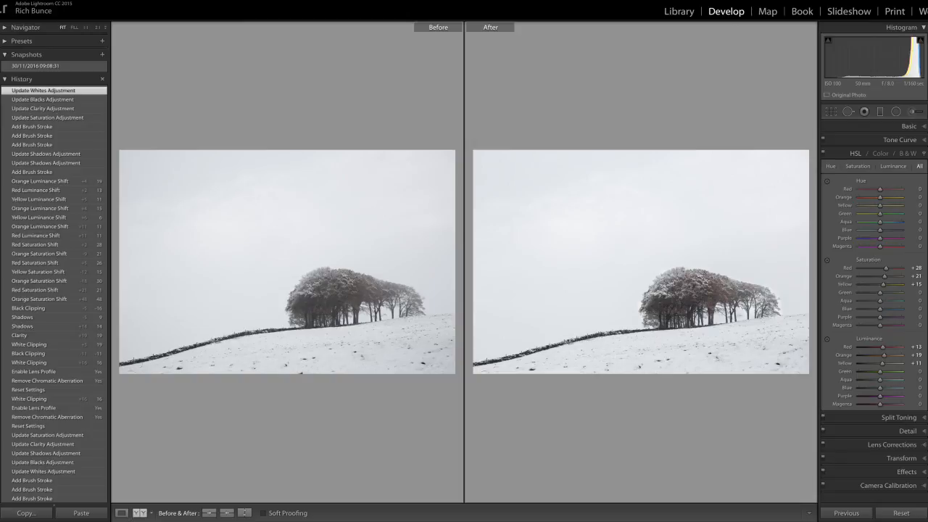